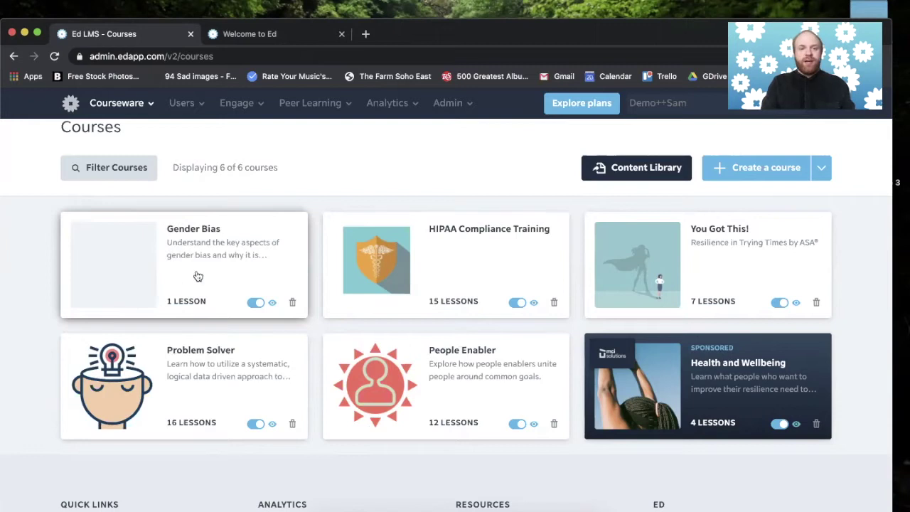
Step: Open the Gender Bias course and bring up its branding settings
{"action": "left_click", "coordinate": [241, 279]}
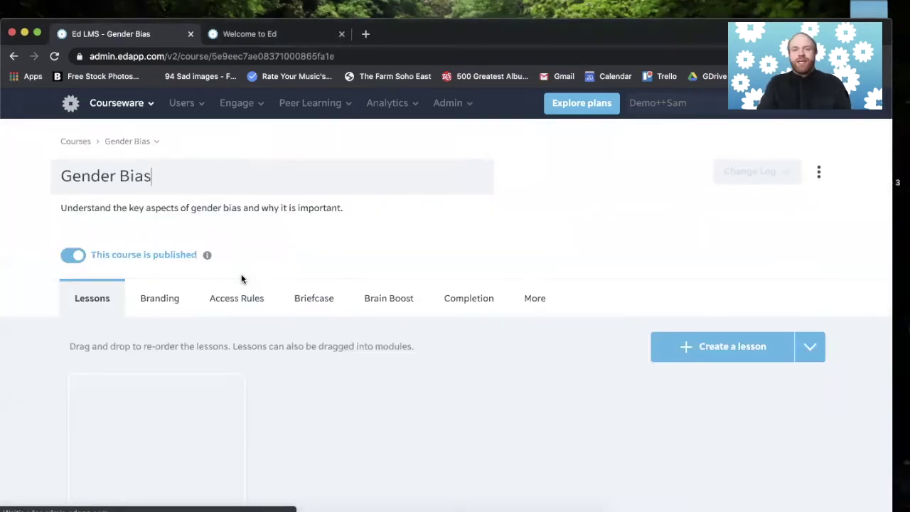
{"action": "scroll", "coordinate": [242, 281], "scroll_direction": "down", "scroll_amount": 2}
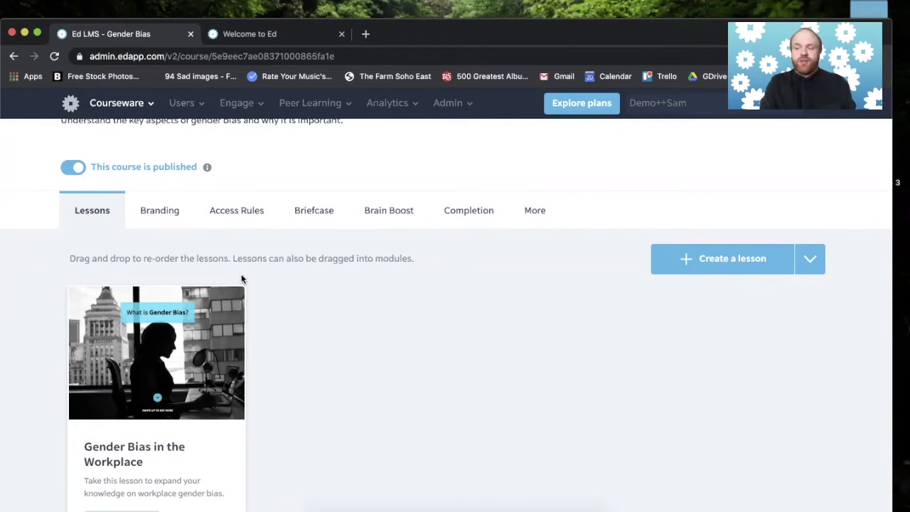
{"action": "scroll", "coordinate": [241, 279], "scroll_direction": "down", "scroll_amount": 1}
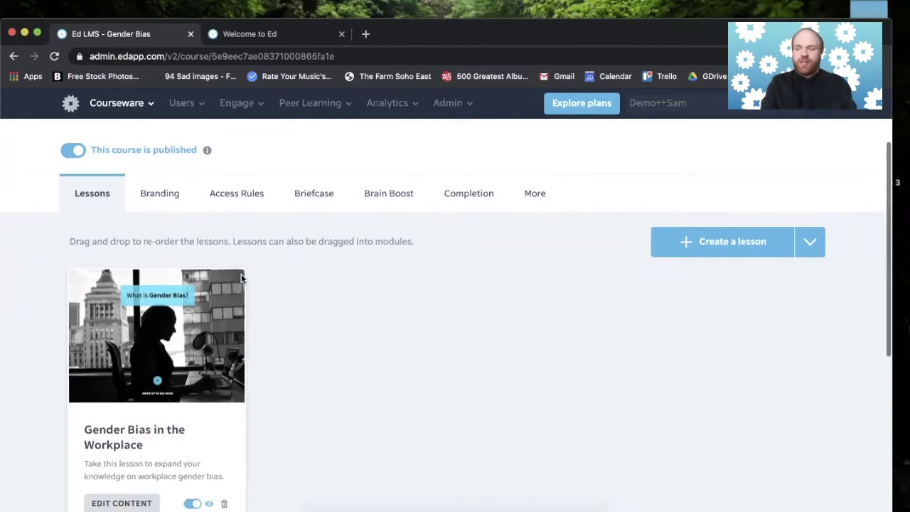
{"action": "scroll", "coordinate": [241, 279], "scroll_direction": "down", "scroll_amount": 1}
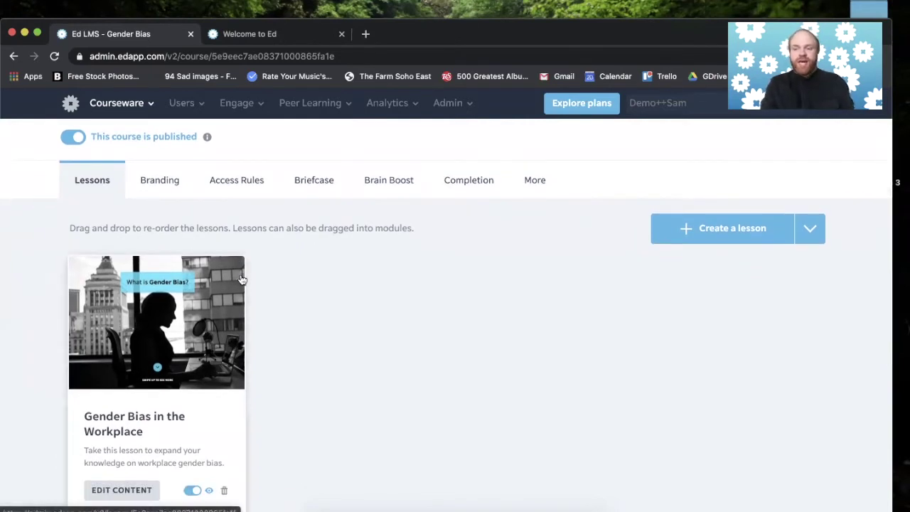
{"action": "left_click", "coordinate": [168, 180]}
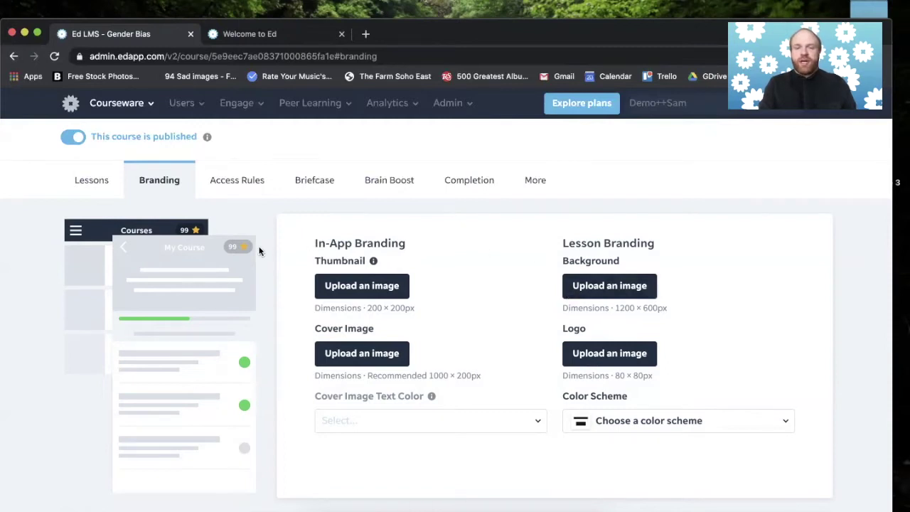
{"action": "scroll", "coordinate": [259, 251], "scroll_direction": "down", "scroll_amount": 1}
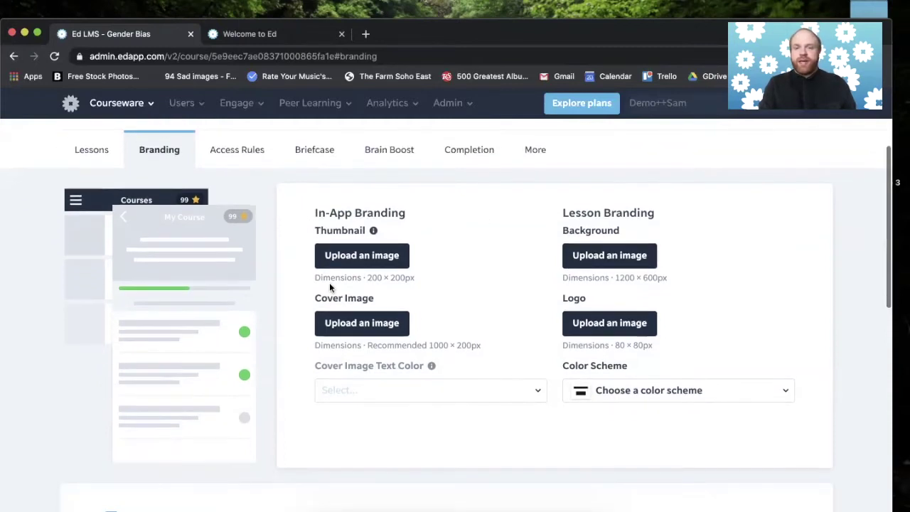
Step: Upload Thumb.jpg from the Branding folder on the Desktop as the course's in-app thumbnail
{"action": "left_click", "coordinate": [384, 262]}
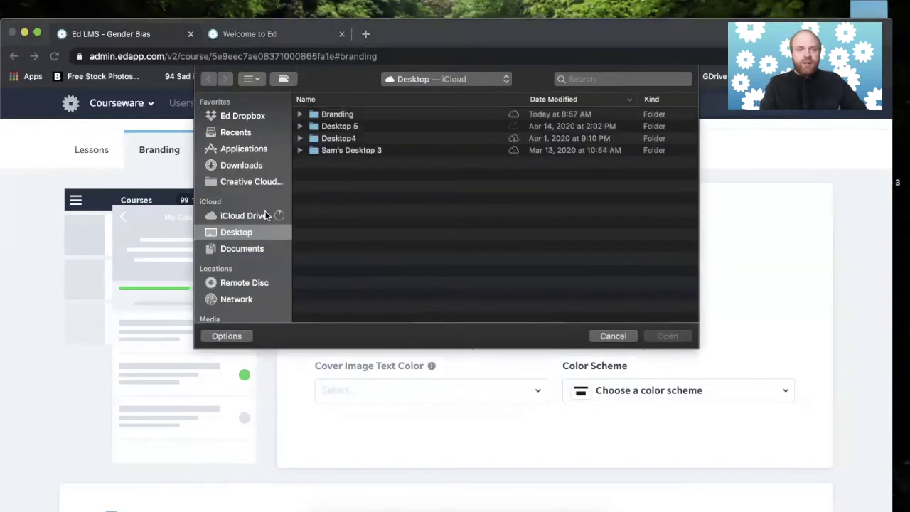
{"action": "double_click", "coordinate": [352, 116]}
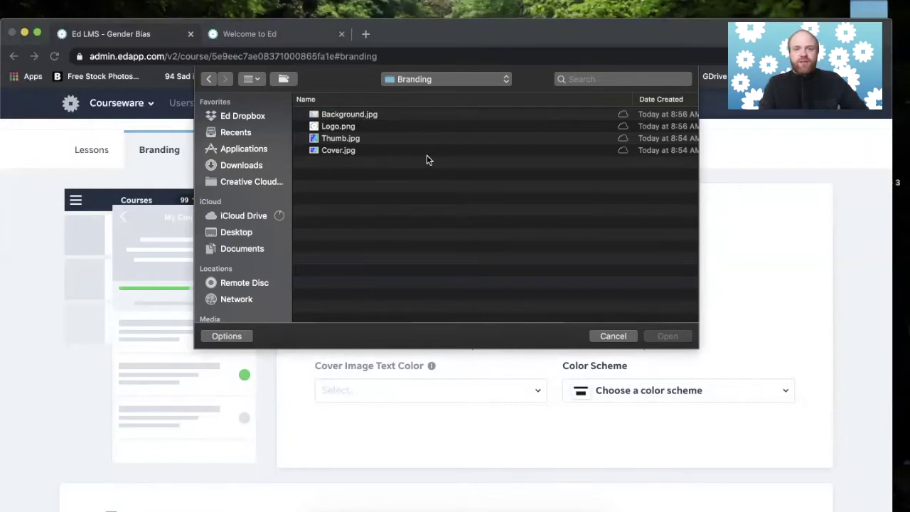
{"action": "left_click", "coordinate": [365, 140]}
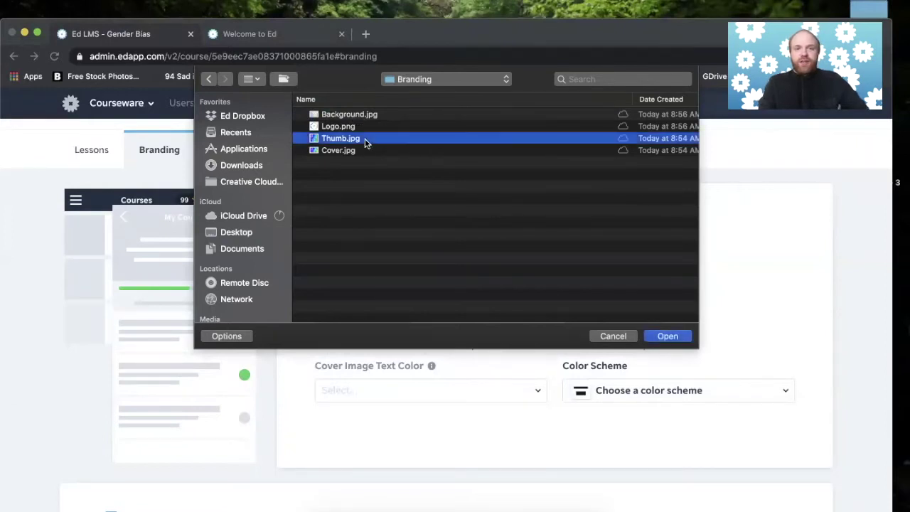
{"action": "left_click", "coordinate": [669, 336]}
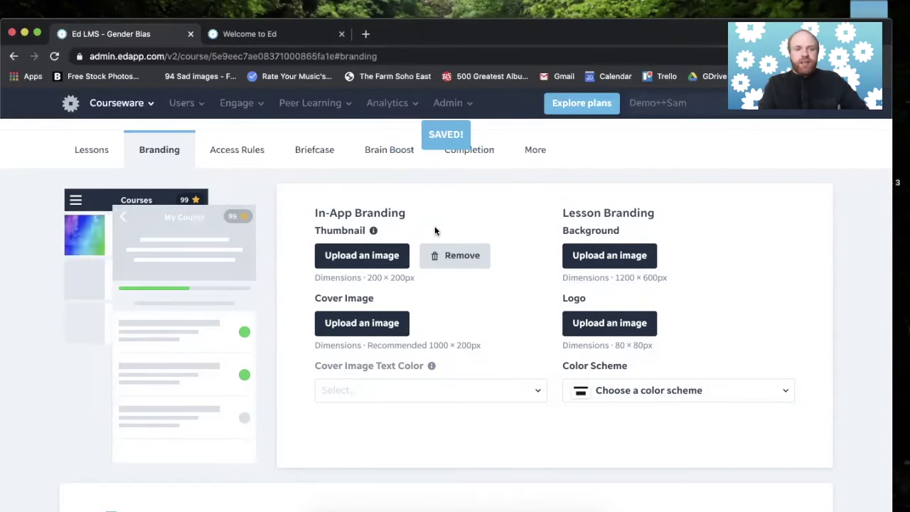
Step: Look at the course list in the learner web app, and upload Cover.jpg as the Gender Bias course's cover image
{"action": "scroll", "coordinate": [436, 231], "scroll_direction": "down", "scroll_amount": 2}
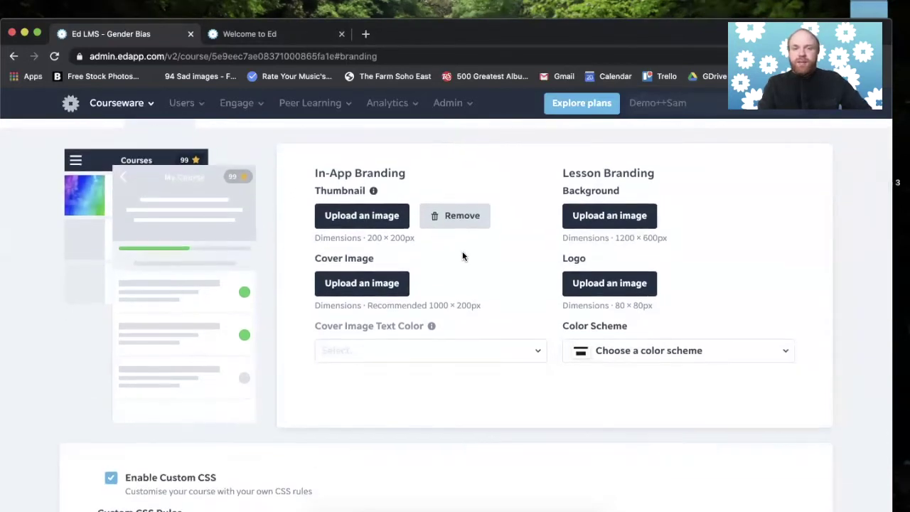
{"action": "scroll", "coordinate": [426, 263], "scroll_direction": "up", "scroll_amount": 1}
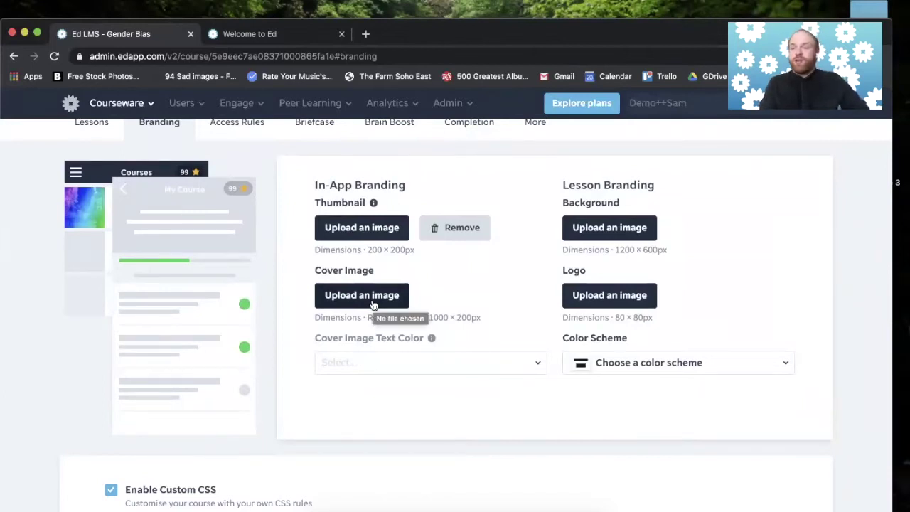
{"action": "left_click", "coordinate": [295, 35]}
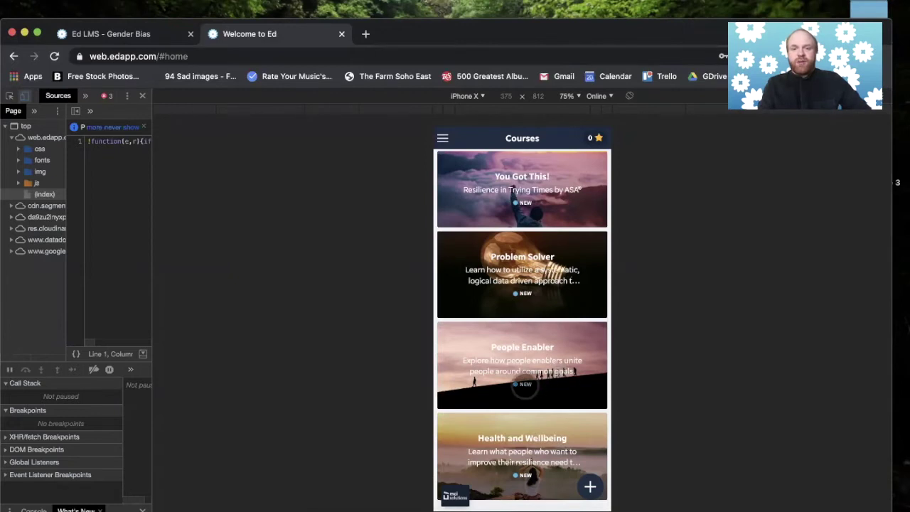
{"action": "left_click", "coordinate": [142, 33]}
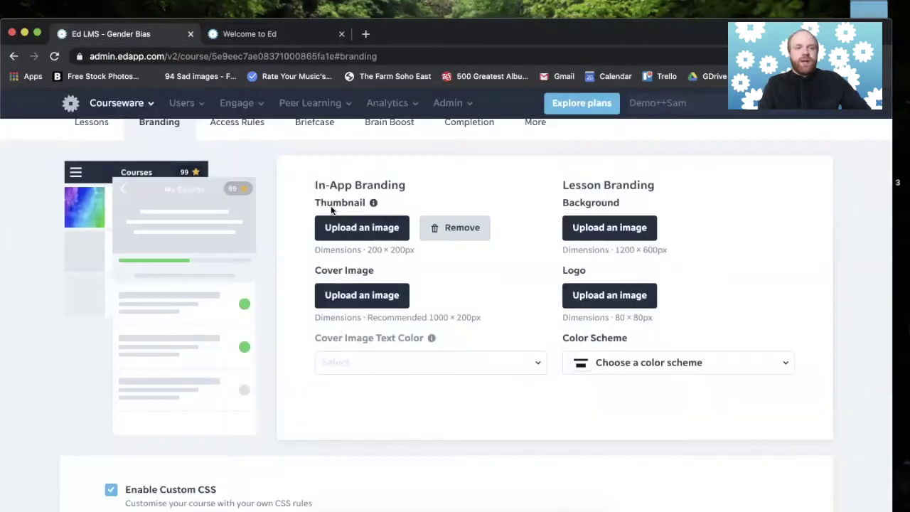
{"action": "left_click", "coordinate": [394, 300]}
{"action": "left_click", "coordinate": [376, 151]}
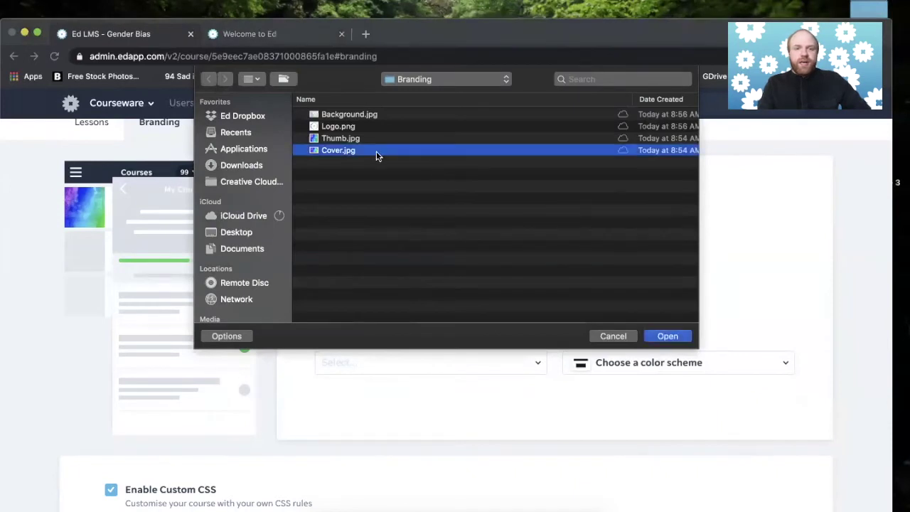
{"action": "left_click", "coordinate": [670, 336]}
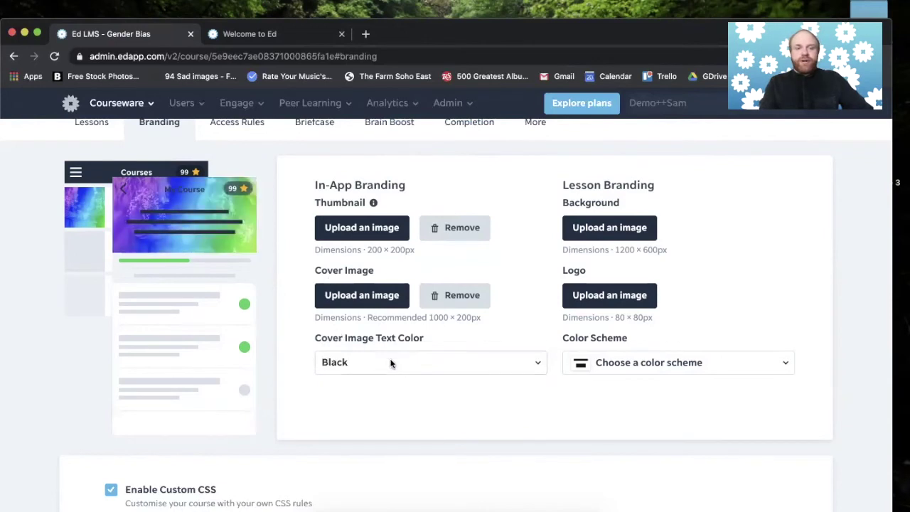
Step: Set the cover image text color to White
{"action": "left_click", "coordinate": [414, 362]}
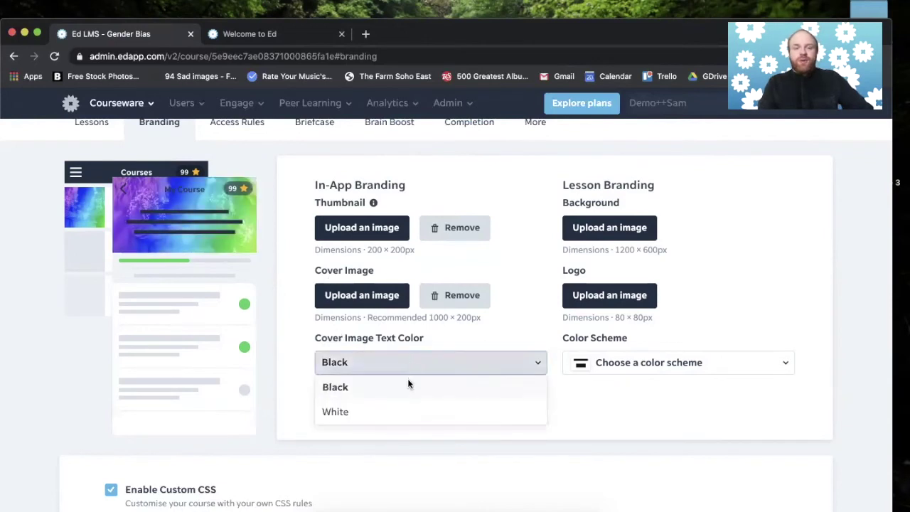
{"action": "left_click", "coordinate": [402, 412]}
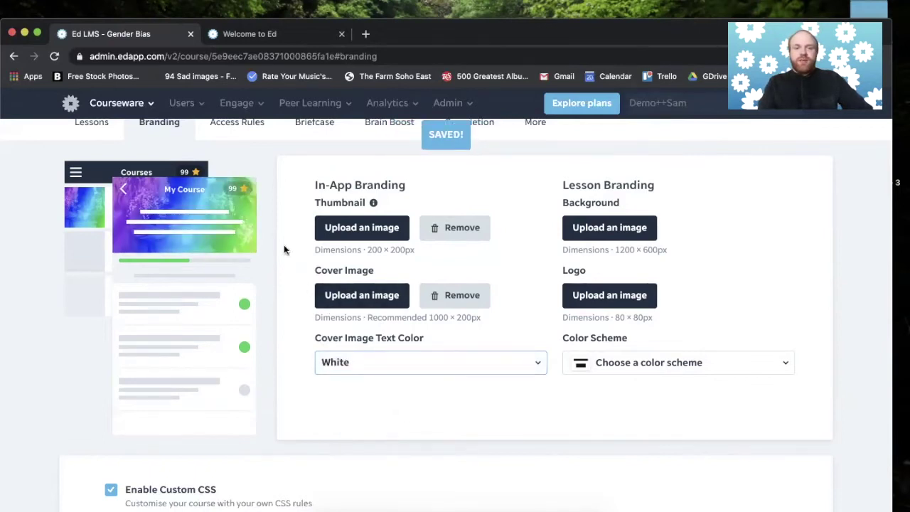
{"action": "left_click", "coordinate": [477, 369]}
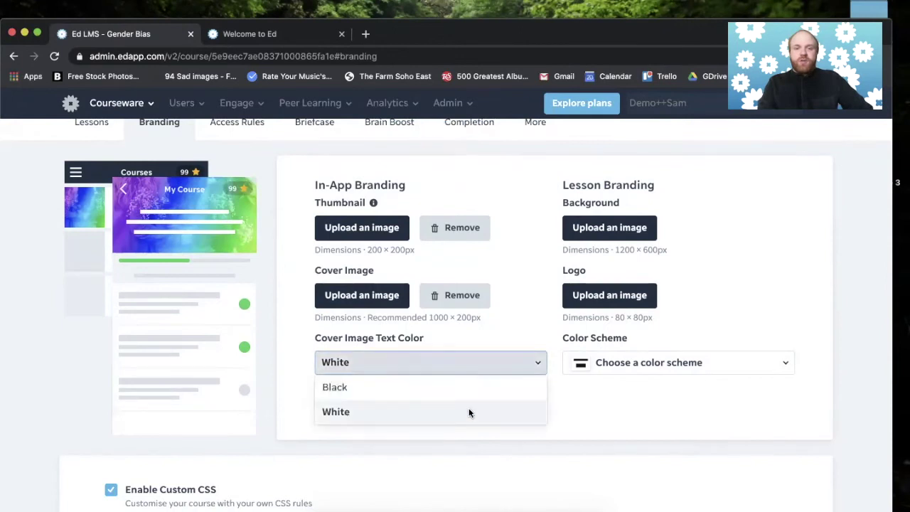
{"action": "left_click", "coordinate": [529, 327]}
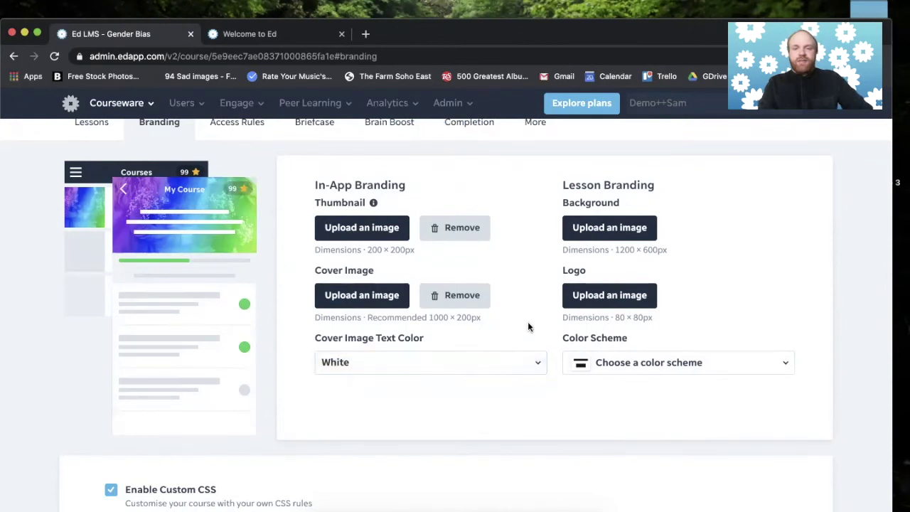
Step: Upload Logo.png from the Branding folder as the lesson branding logo
{"action": "left_click", "coordinate": [624, 297]}
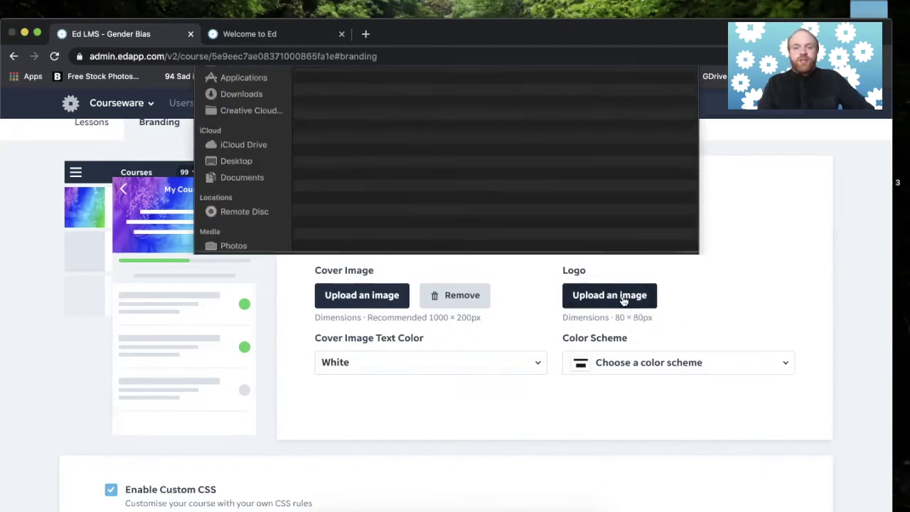
{"action": "left_click", "coordinate": [358, 128]}
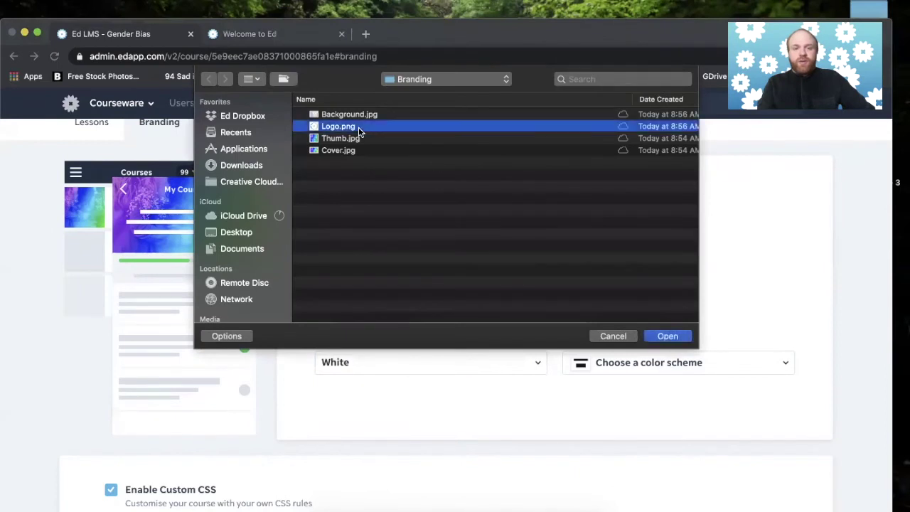
{"action": "left_click", "coordinate": [668, 337]}
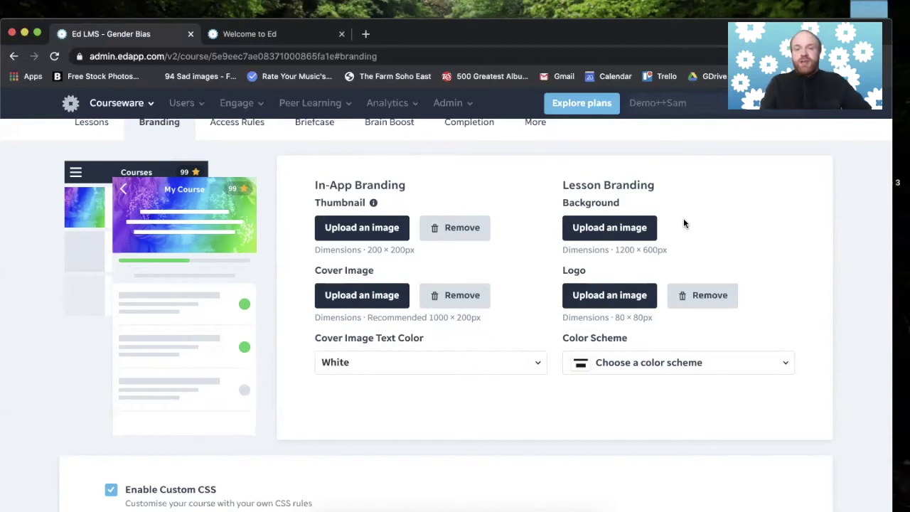
Step: Upload Background.jpg from the Branding folder as the lesson branding background
{"action": "left_click", "coordinate": [640, 233]}
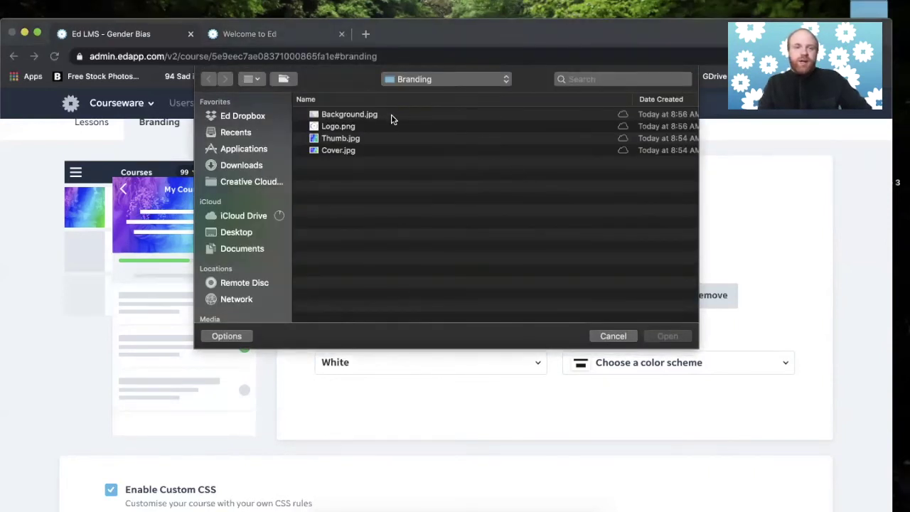
{"action": "left_click", "coordinate": [392, 117]}
{"action": "left_click", "coordinate": [667, 337]}
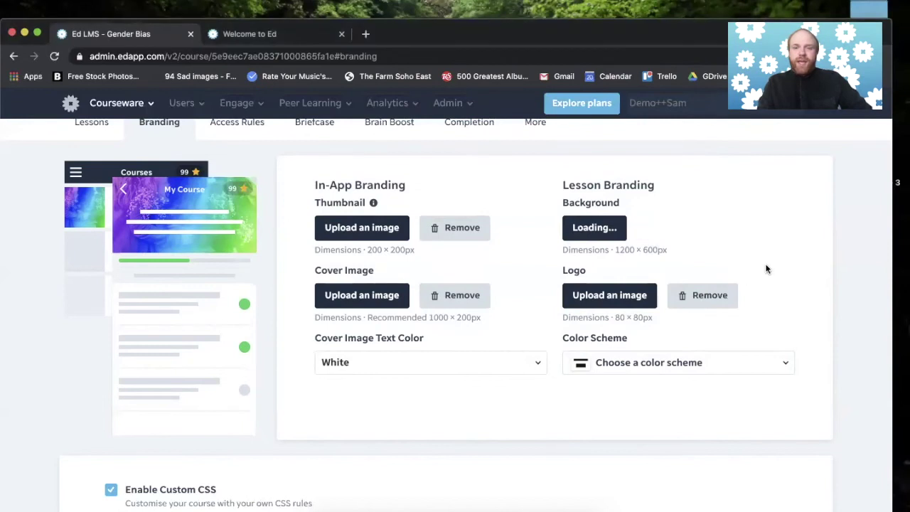
Step: Examine the available lesson color schemes and the custom CSS rules in the course's branding settings
{"action": "scroll", "coordinate": [766, 269], "scroll_direction": "down", "scroll_amount": 1}
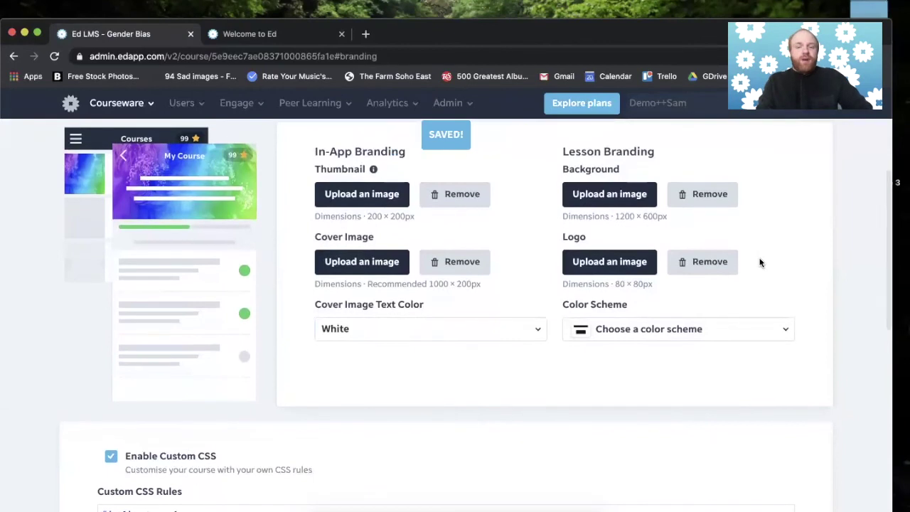
{"action": "scroll", "coordinate": [760, 264], "scroll_direction": "down", "scroll_amount": 1}
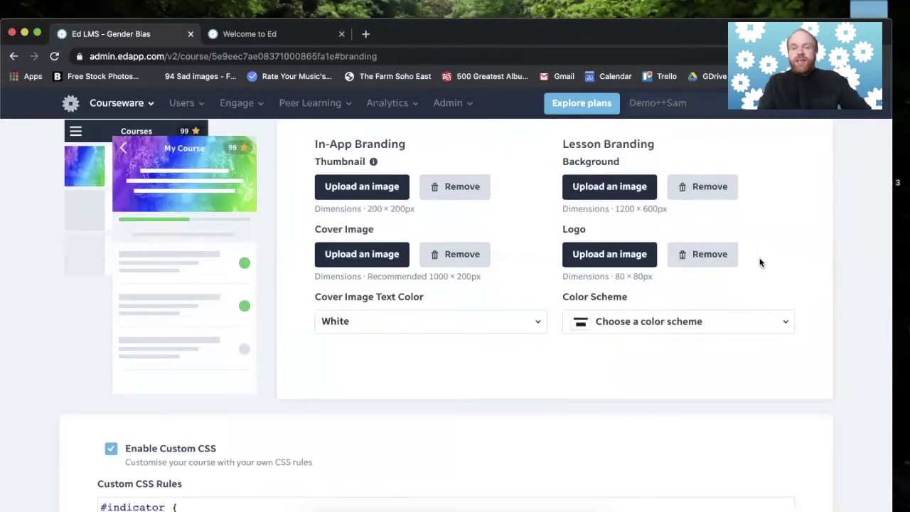
{"action": "scroll", "coordinate": [747, 265], "scroll_direction": "down", "scroll_amount": 1}
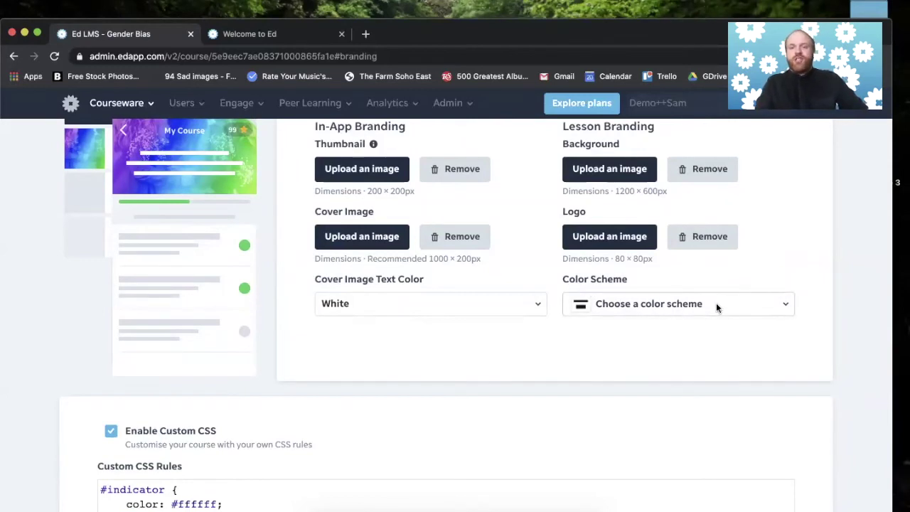
{"action": "scroll", "coordinate": [703, 305], "scroll_direction": "down", "scroll_amount": 1}
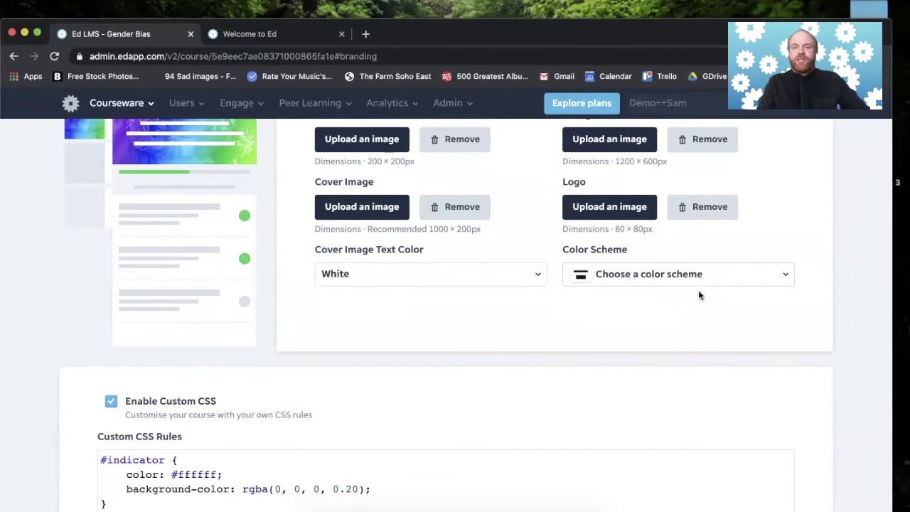
{"action": "scroll", "coordinate": [714, 284], "scroll_direction": "up", "scroll_amount": 1}
{"action": "left_click", "coordinate": [716, 305]}
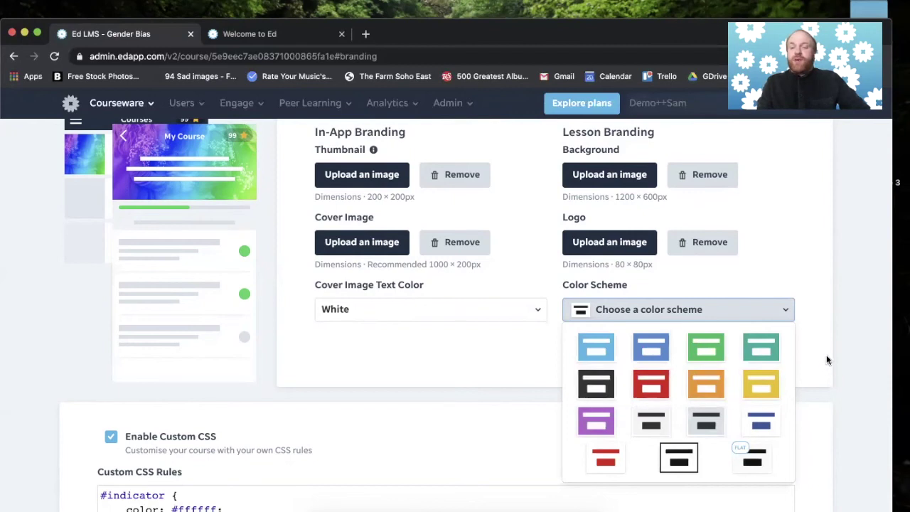
{"action": "scroll", "coordinate": [267, 290], "scroll_direction": "down", "scroll_amount": 3}
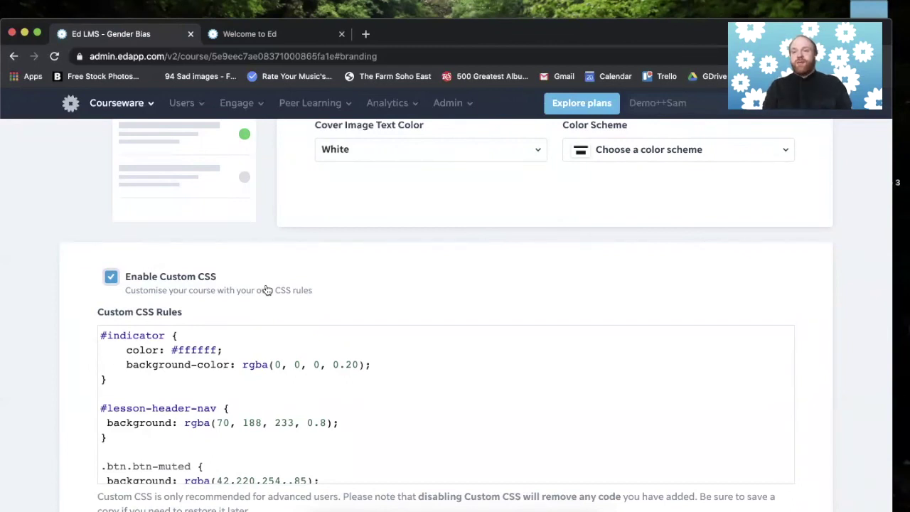
{"action": "scroll", "coordinate": [320, 285], "scroll_direction": "up", "scroll_amount": 5}
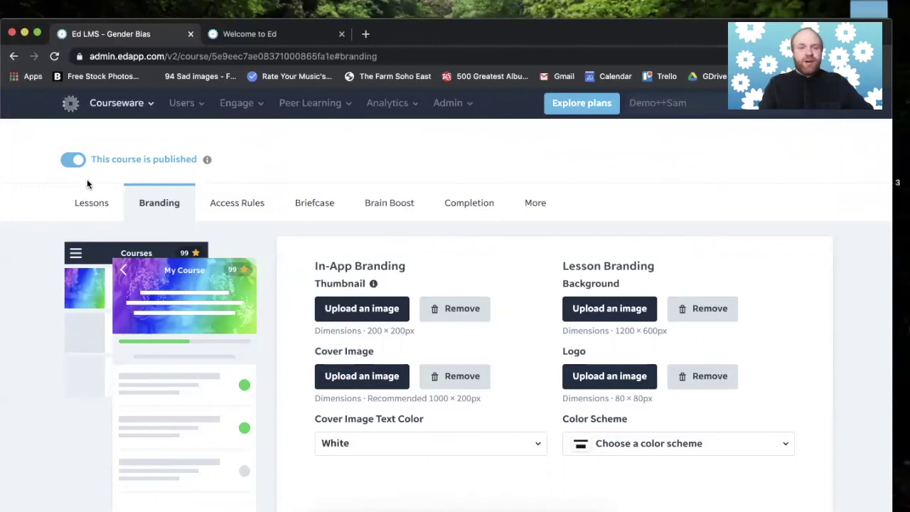
Step: Preview slide 2 of the Gender Bias in the Workplace lesson to check its branding, and return to the courses overview
{"action": "left_click", "coordinate": [102, 208]}
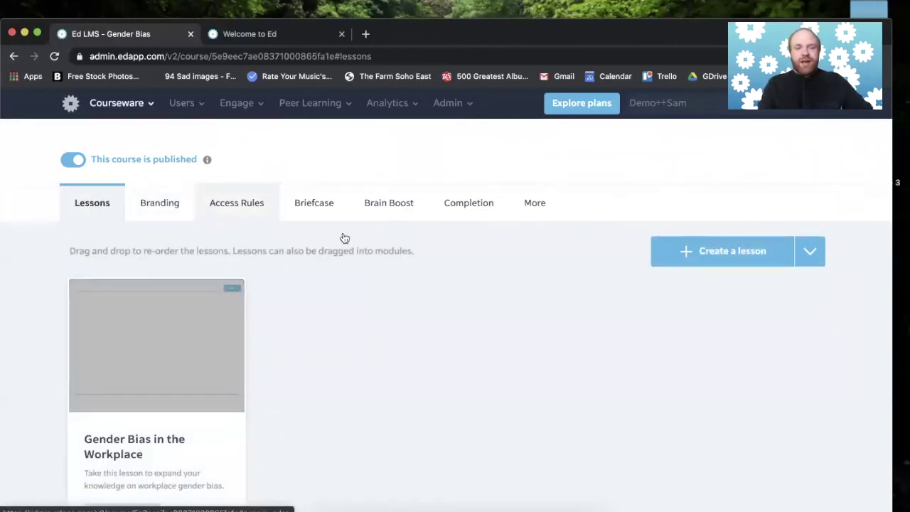
{"action": "left_click", "coordinate": [203, 351]}
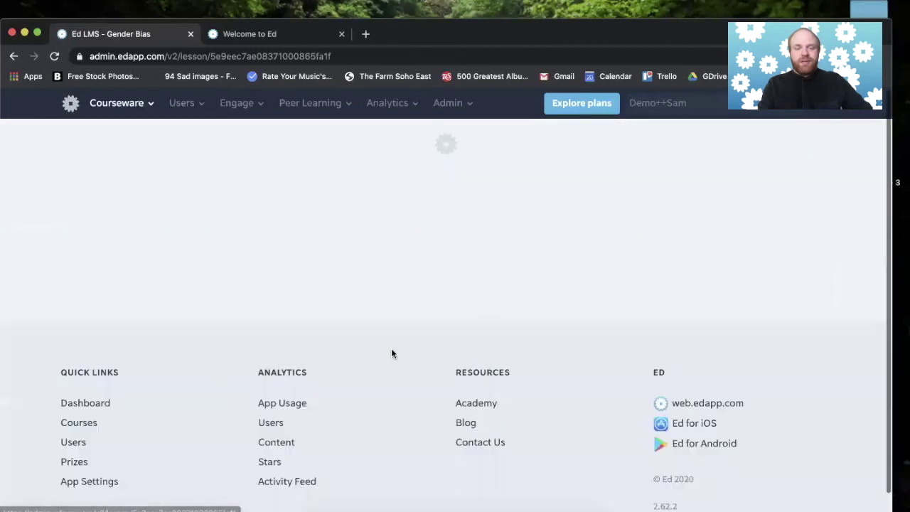
{"action": "scroll", "coordinate": [627, 325], "scroll_direction": "down", "scroll_amount": 5}
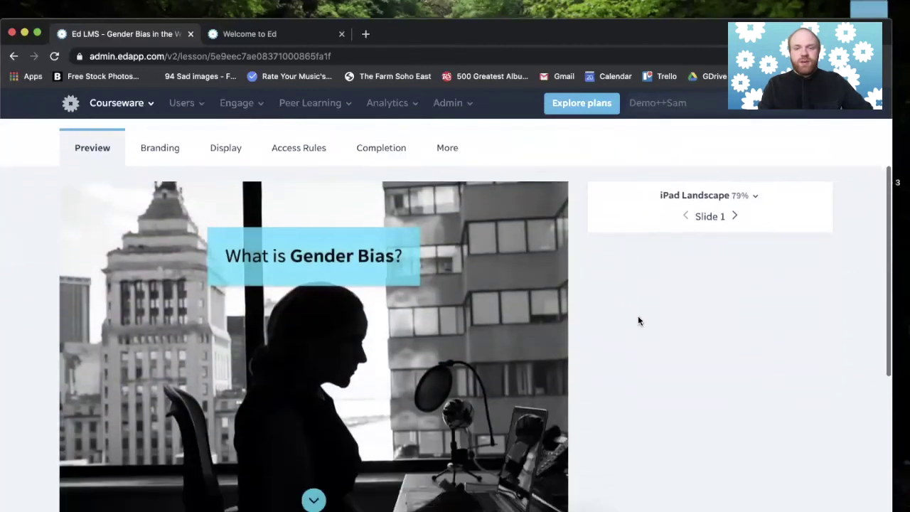
{"action": "left_click", "coordinate": [735, 211]}
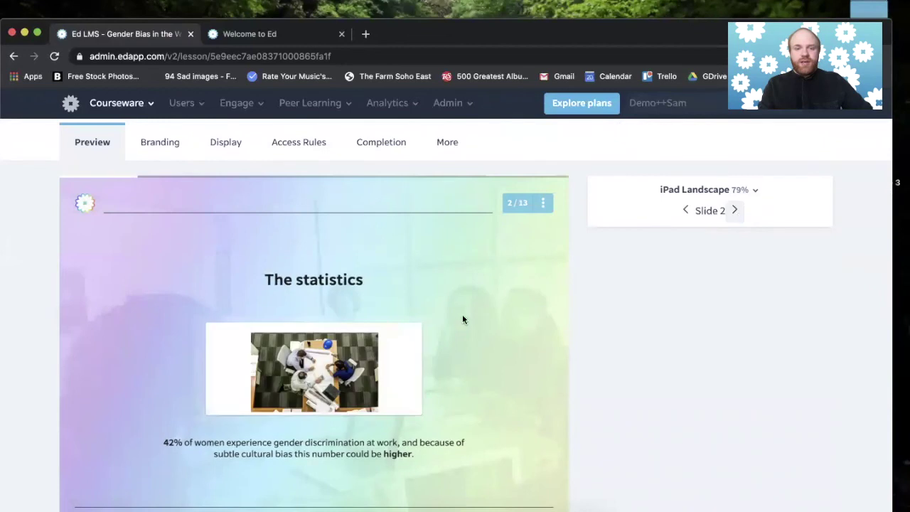
{"action": "scroll", "coordinate": [462, 316], "scroll_direction": "down", "scroll_amount": 2}
{"action": "scroll", "coordinate": [483, 298], "scroll_direction": "up", "scroll_amount": 2}
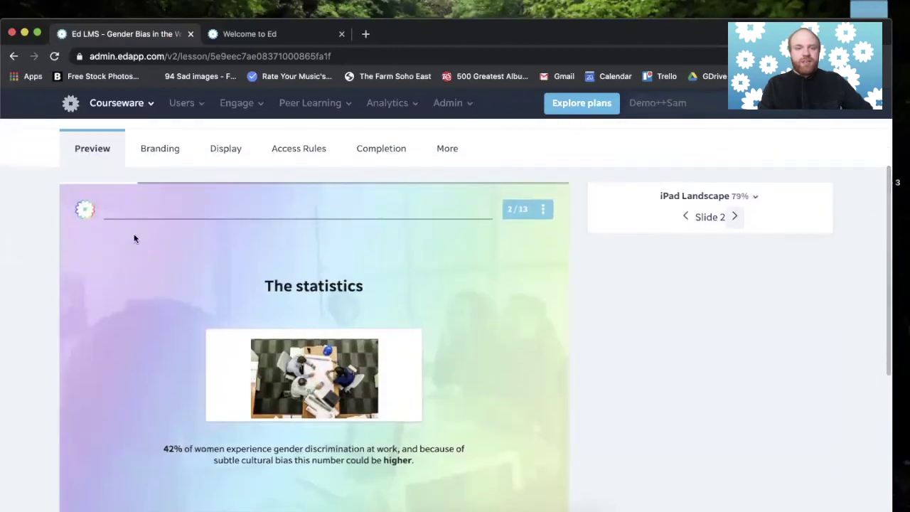
{"action": "scroll", "coordinate": [139, 227], "scroll_direction": "up", "scroll_amount": 3}
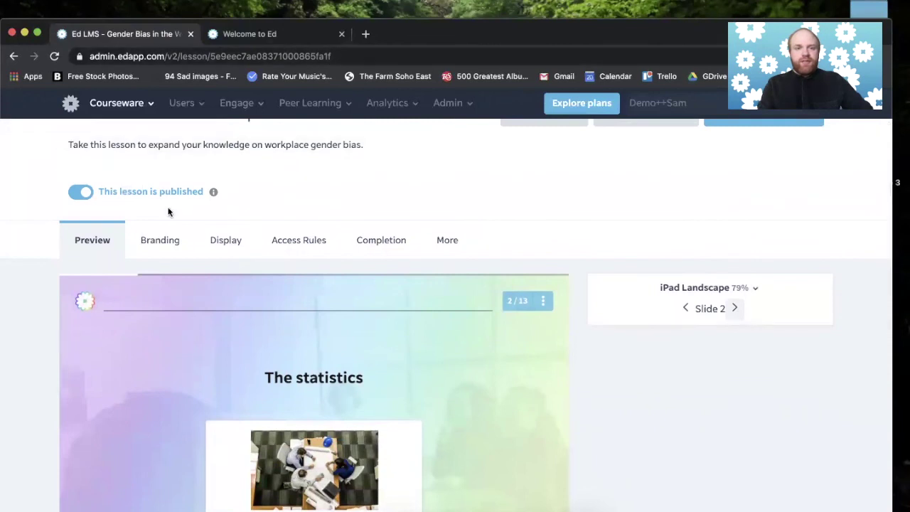
{"action": "scroll", "coordinate": [189, 205], "scroll_direction": "up", "scroll_amount": 2}
{"action": "left_click", "coordinate": [98, 138]}
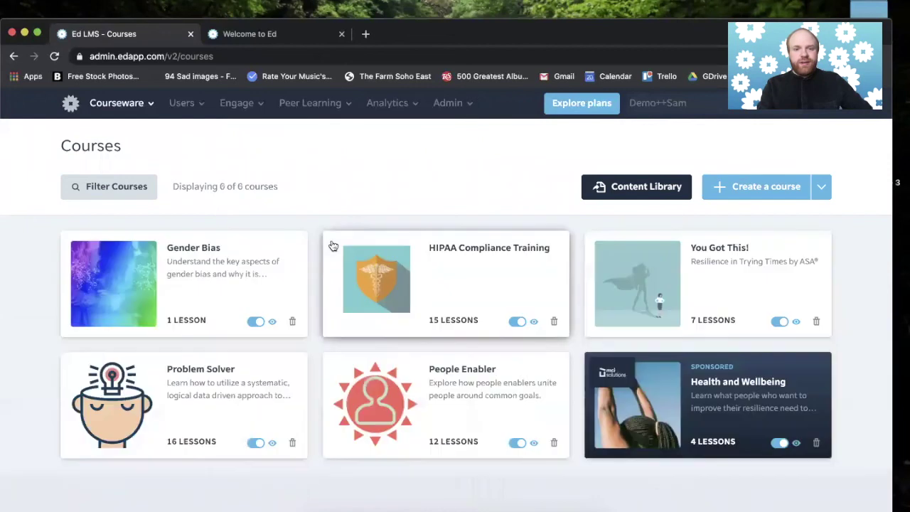